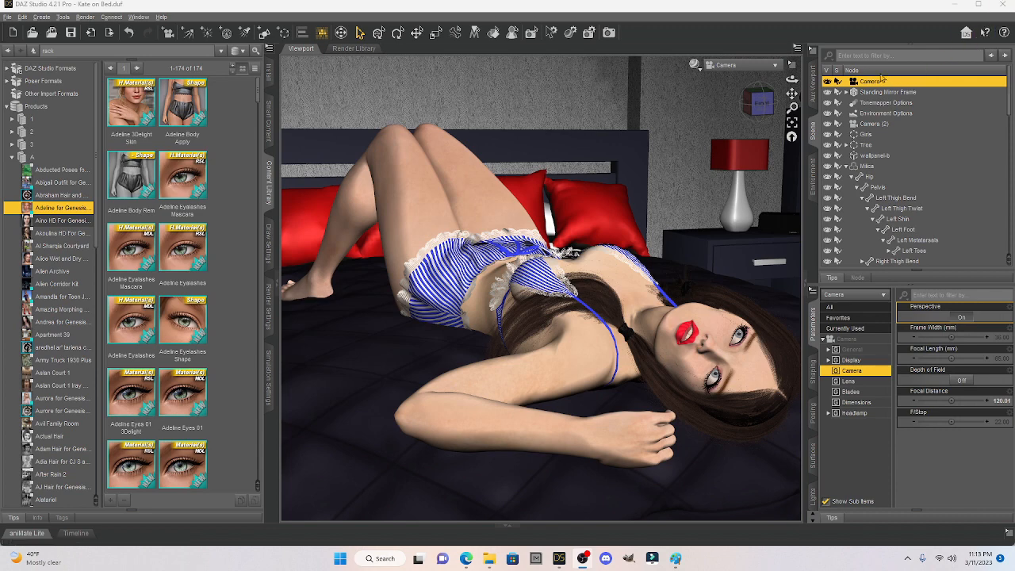
- View the scene through Camera (2) and turn on Depth of Field for the selected Camera
click(769, 69)
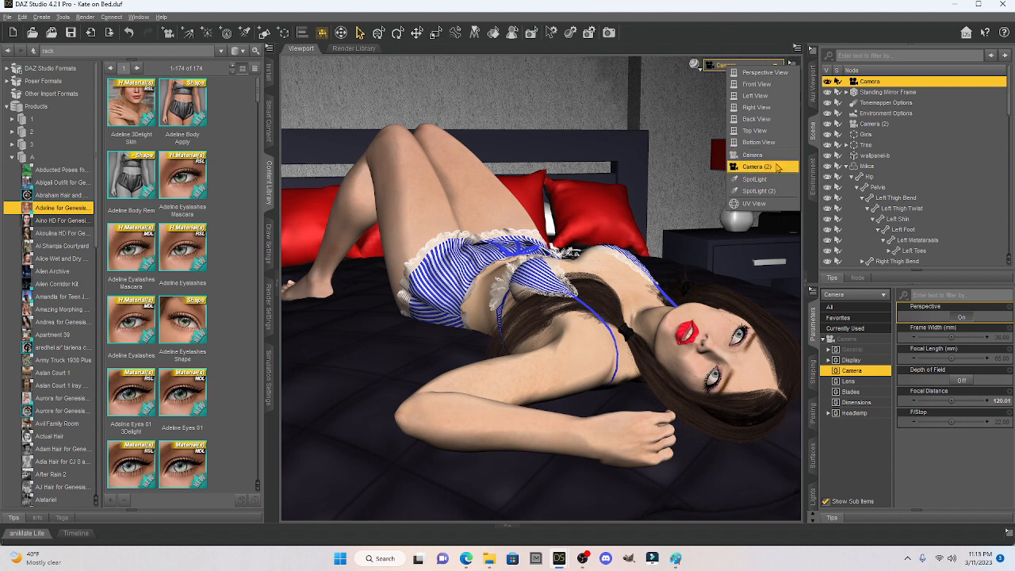
click(776, 166)
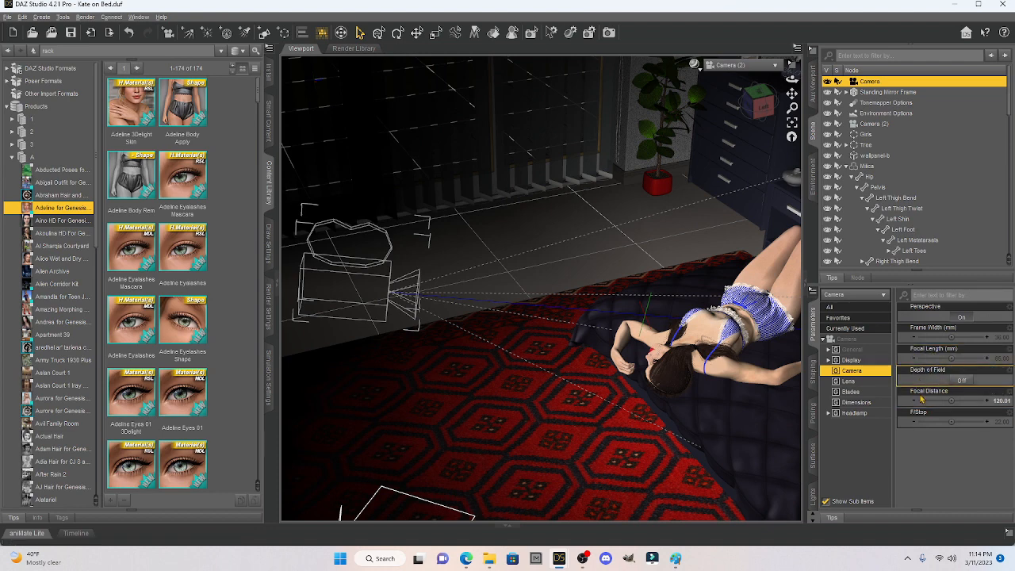
mouse_move(921, 404)
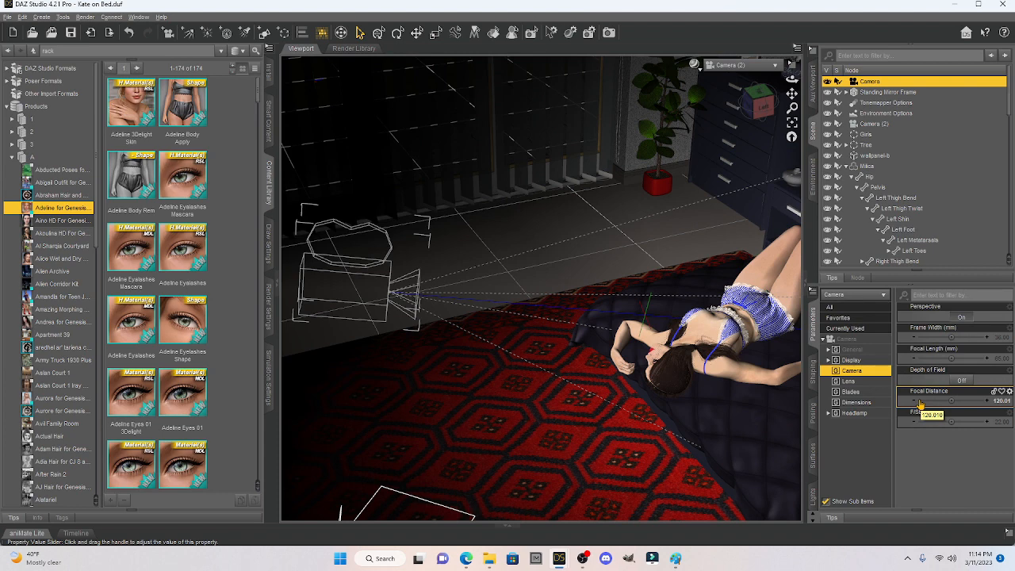
mouse_move(919, 425)
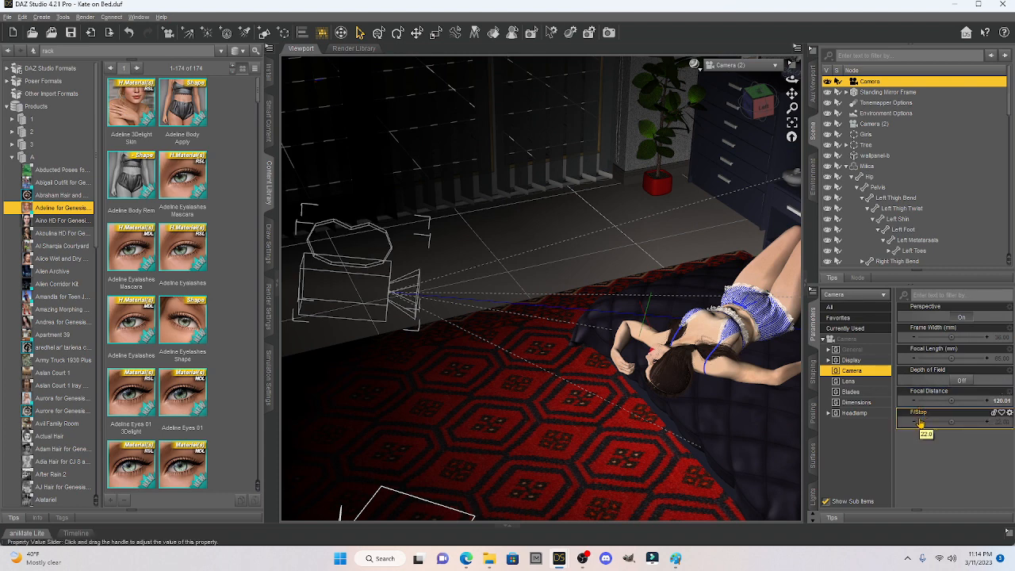
click(958, 383)
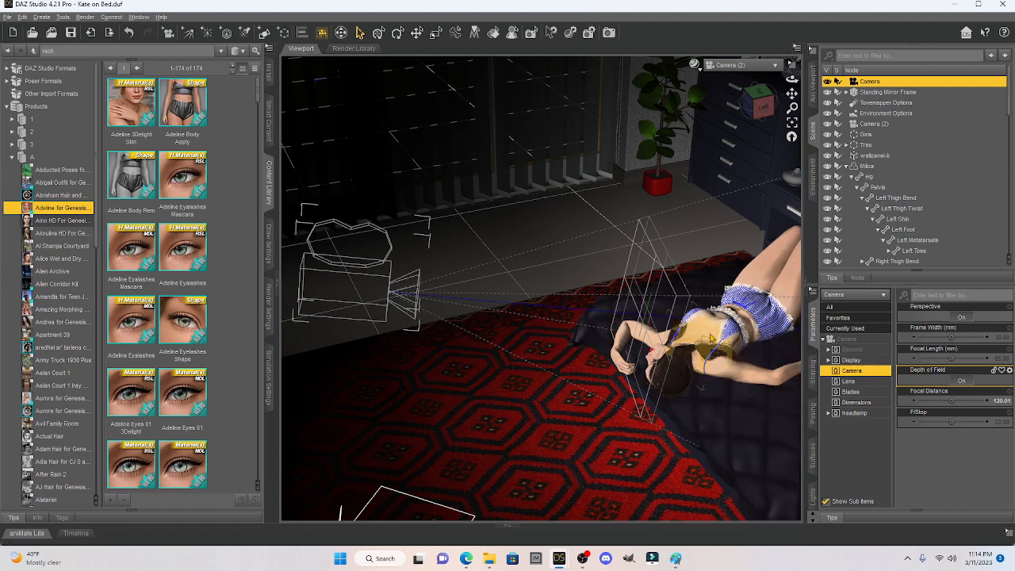
- Examine the depth-of-field planes around the figure's head from several angles and check the scene through Camera
scroll(702, 349, up, 5)
scroll(702, 349, up, 4)
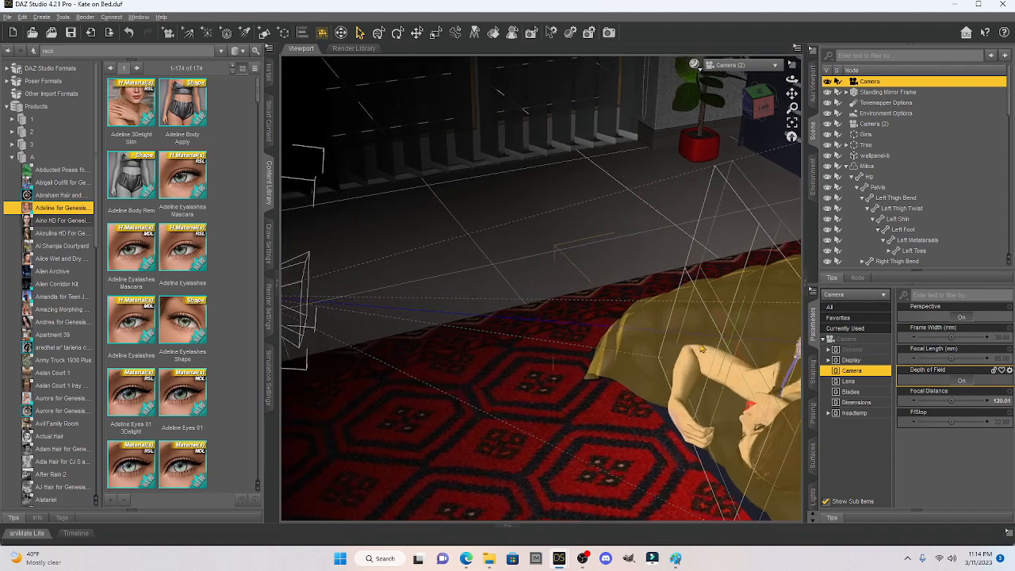
drag(791, 95, 611, 38)
drag(764, 108, 596, 104)
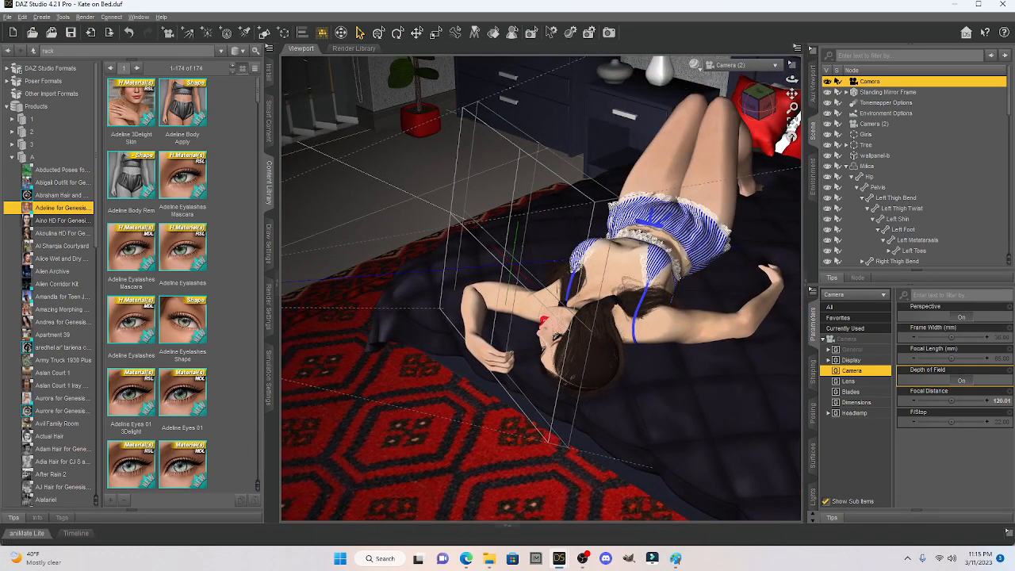
click(961, 383)
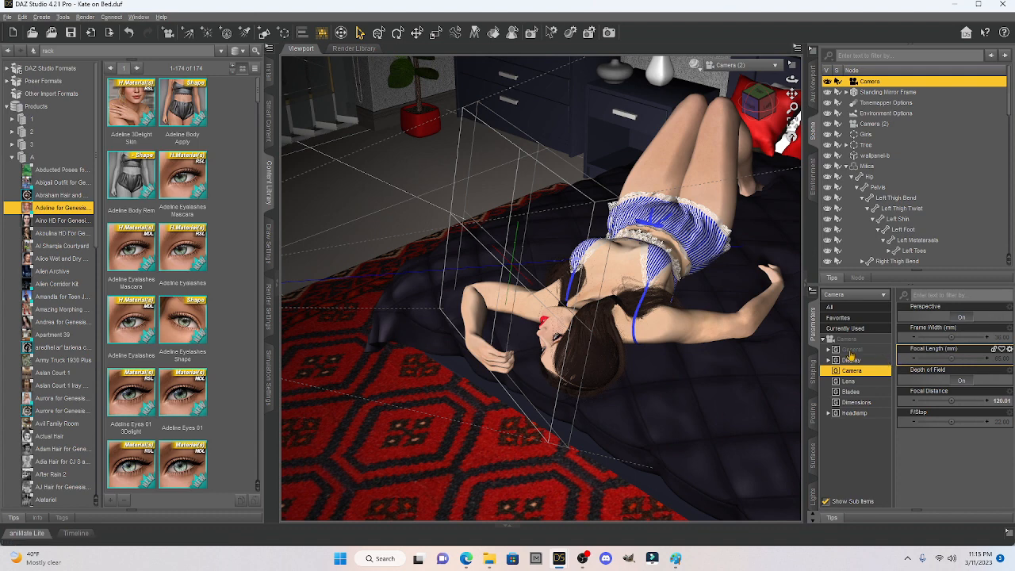
drag(768, 108, 827, 90)
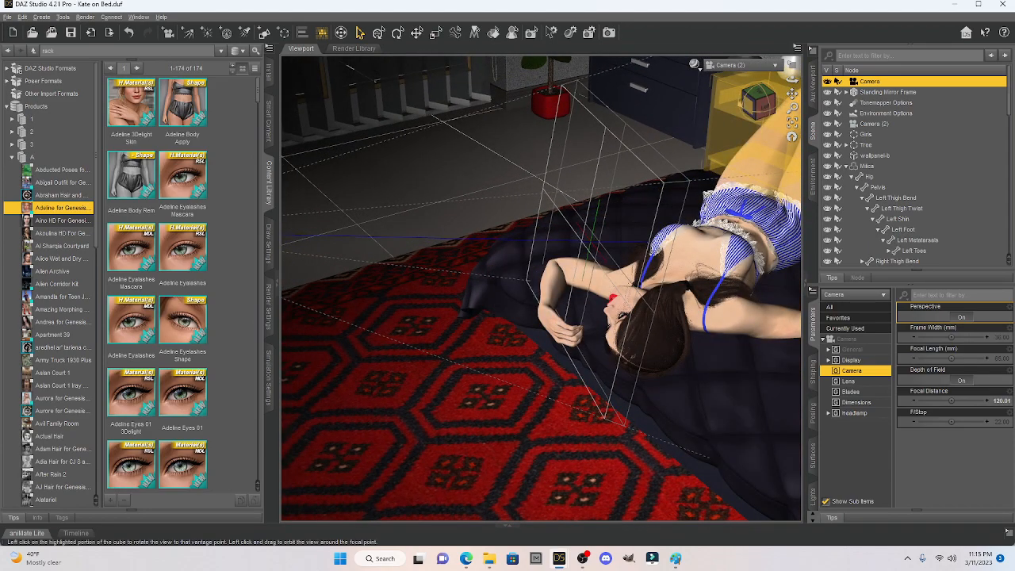
drag(758, 104, 742, 104)
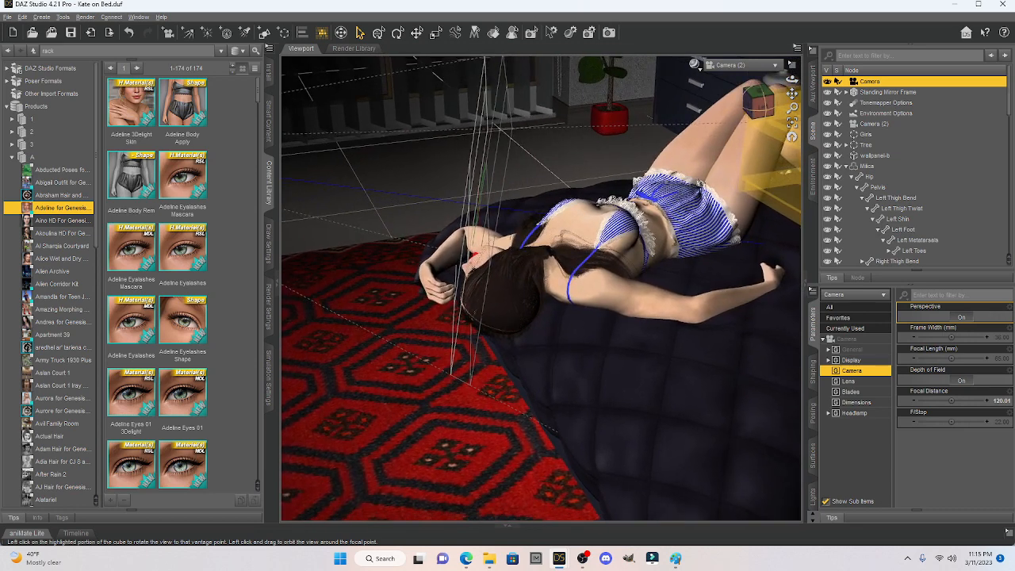
click(768, 69)
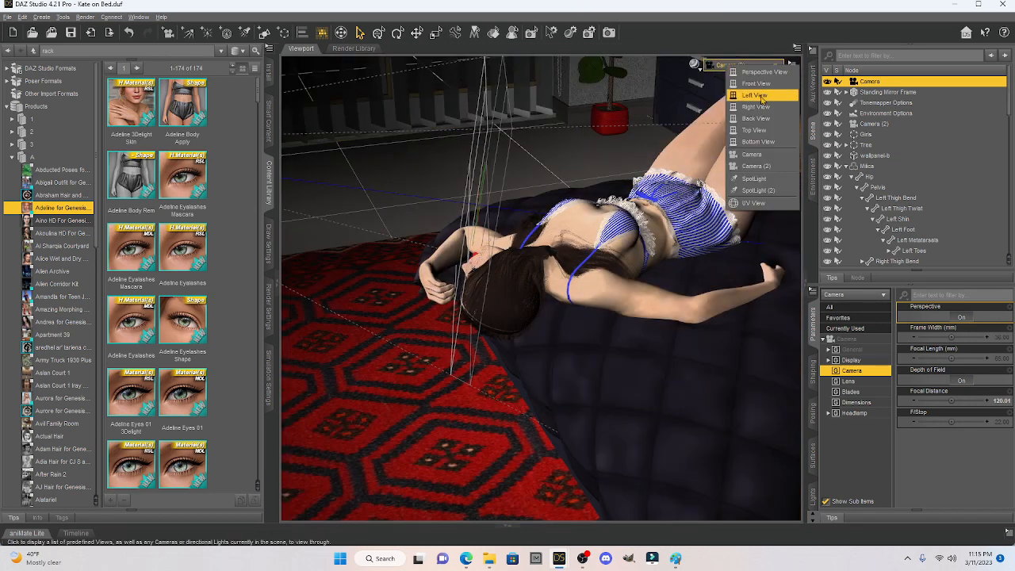
click(751, 155)
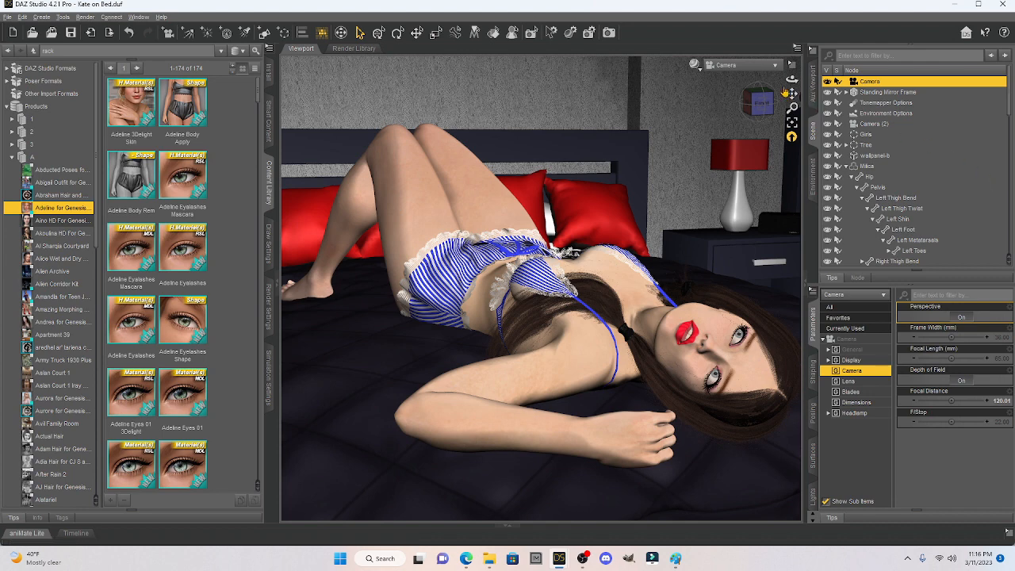
- Return to the Camera (2) view and set the selected Camera's Frame Width to about 43.6 mm
click(746, 65)
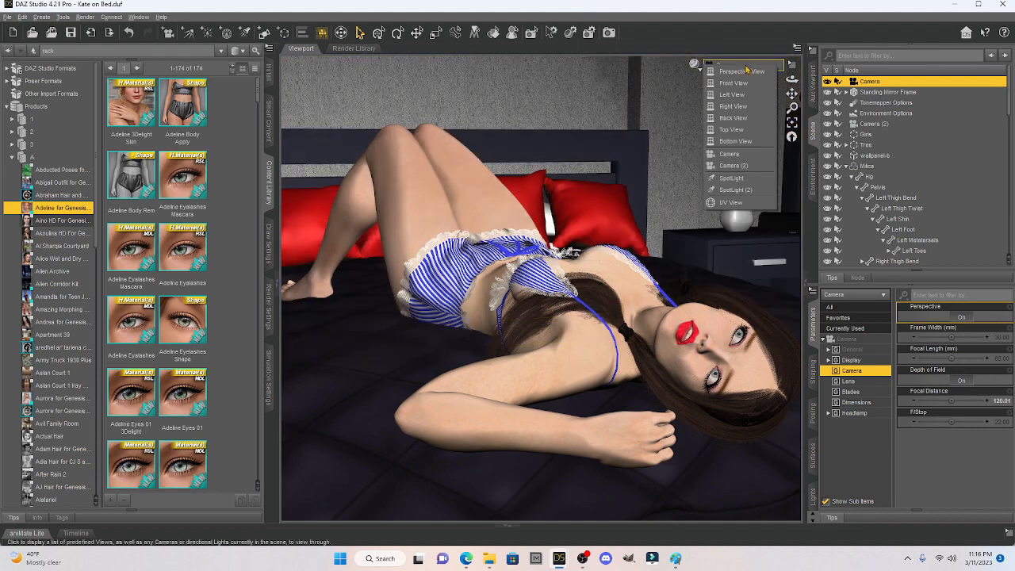
click(753, 166)
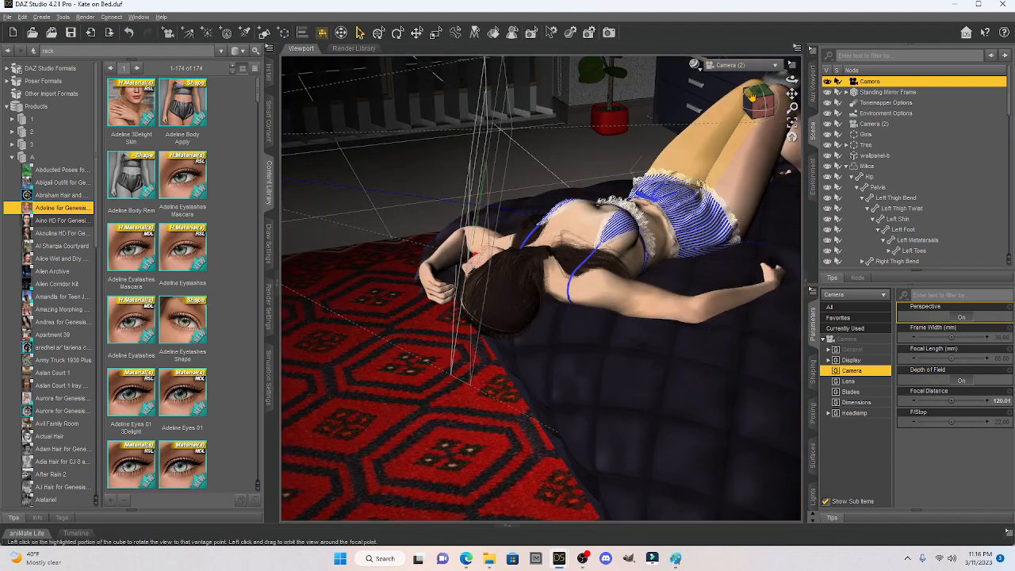
drag(792, 94, 956, 123)
scroll(648, 271, down, 3)
scroll(648, 271, down, 3)
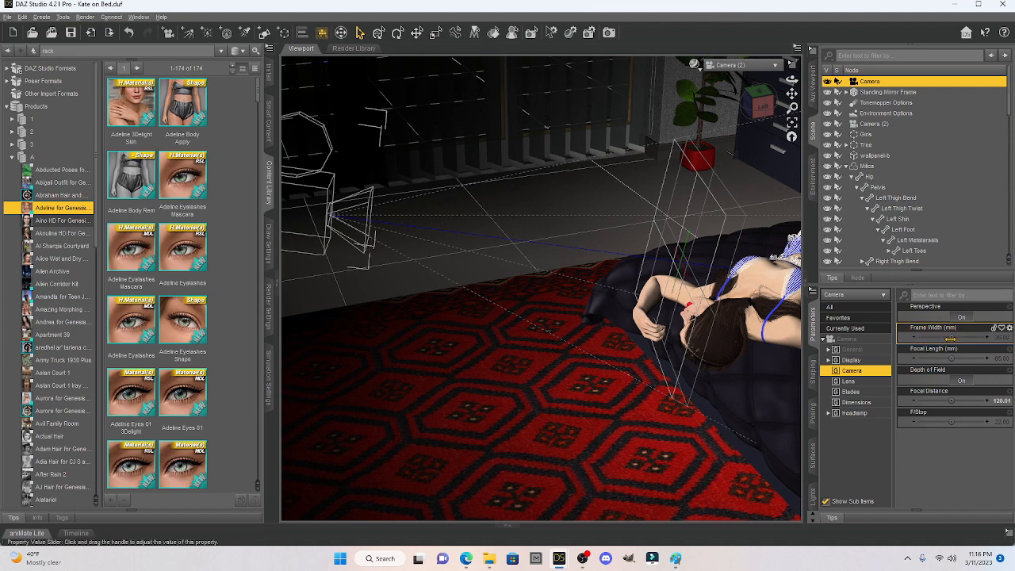
drag(954, 337, 883, 338)
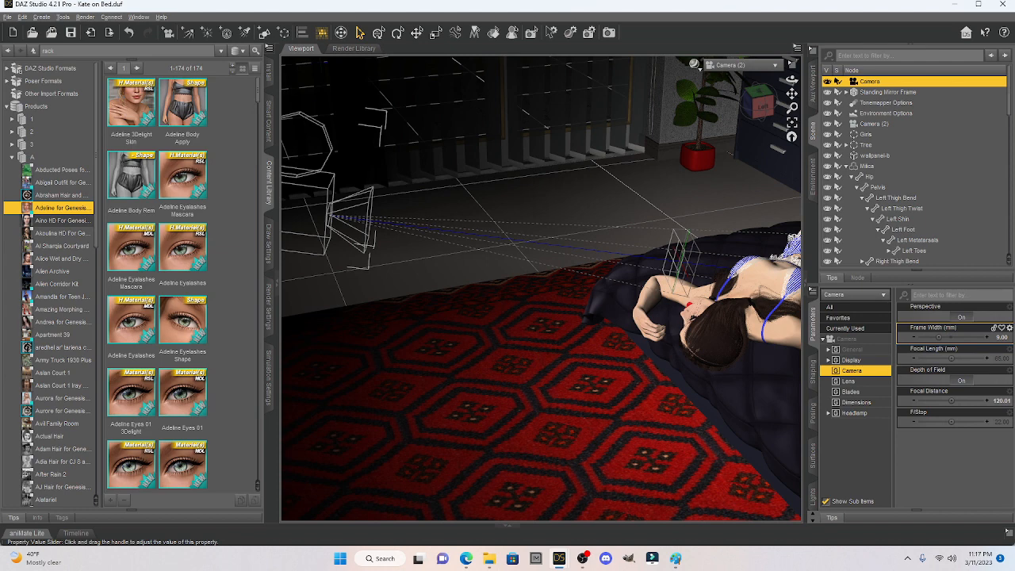
drag(884, 338, 967, 338)
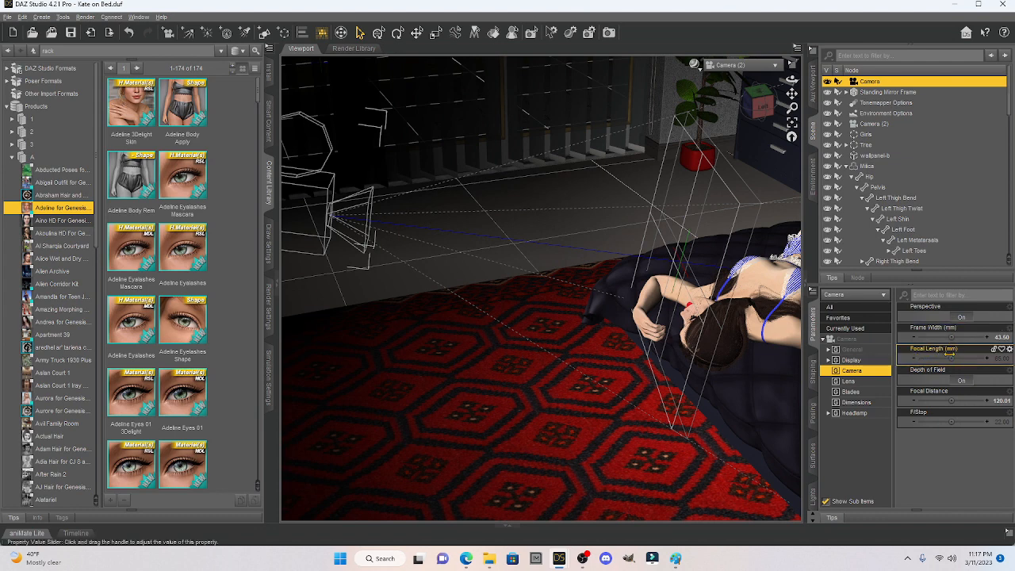
- Try several focal lengths for the selected Camera and settle on 78.36 mm while viewing through it
drag(956, 359, 978, 358)
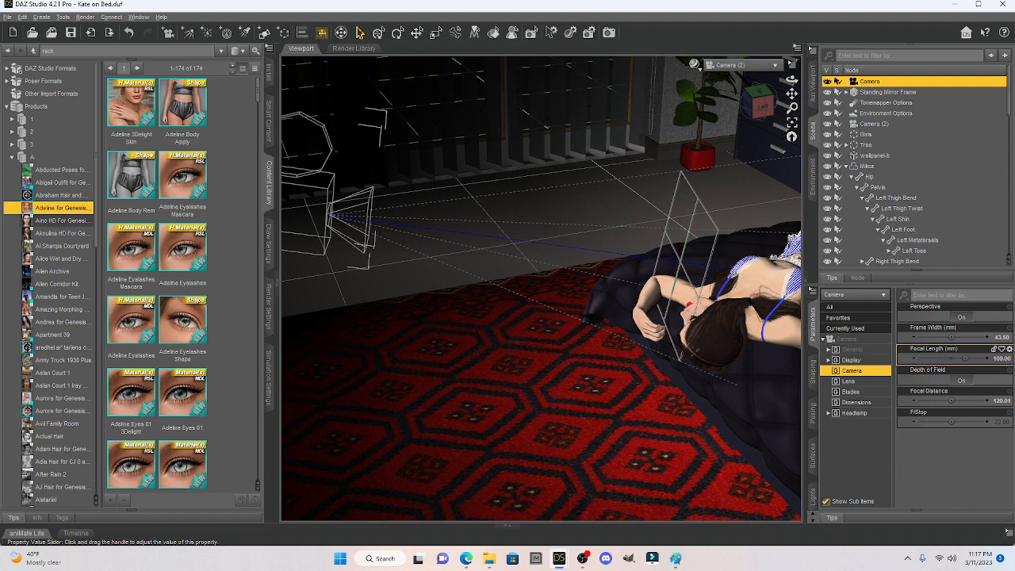
mouse_move(965, 358)
mouse_down()
mouse_move(936, 358)
mouse_move(951, 358)
mouse_up()
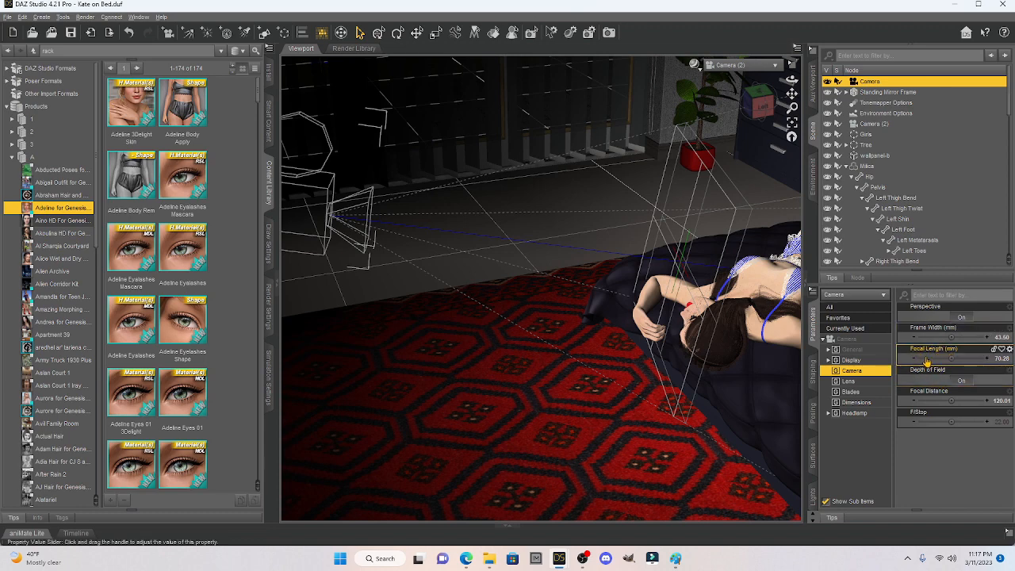
click(742, 64)
click(759, 158)
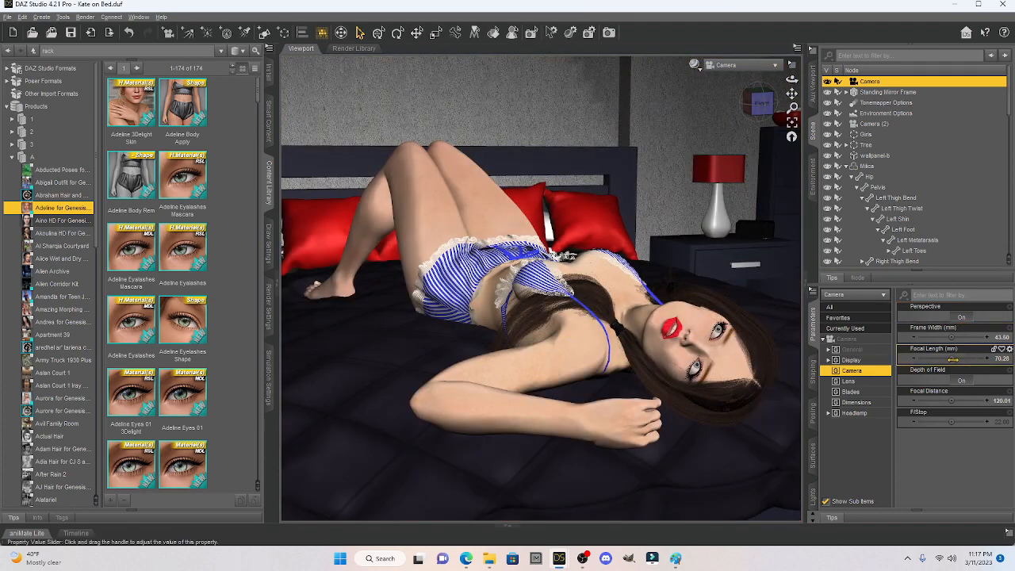
mouse_move(952, 358)
mouse_down()
mouse_move(910, 358)
mouse_move(957, 359)
mouse_up()
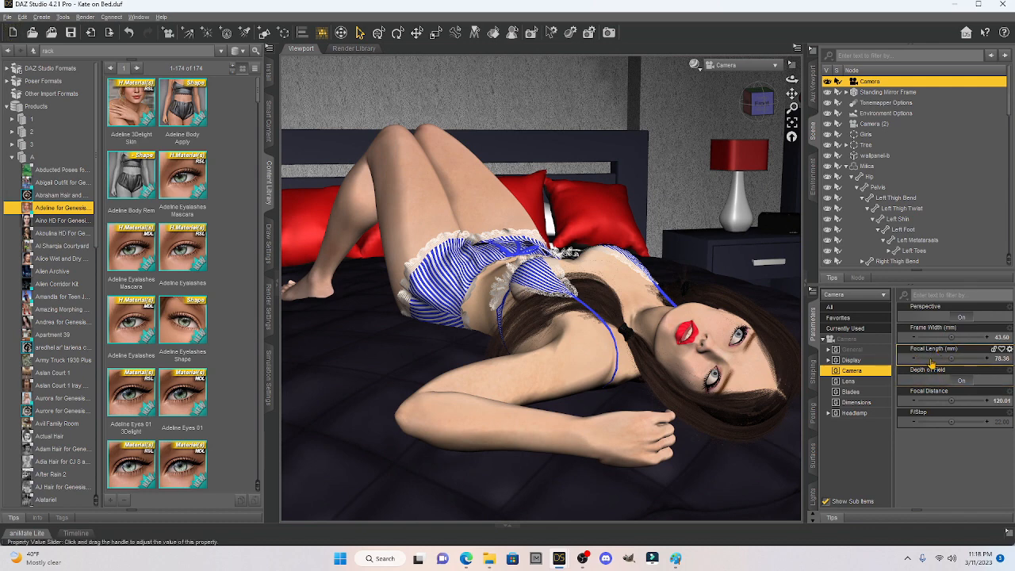
mouse_move(932, 362)
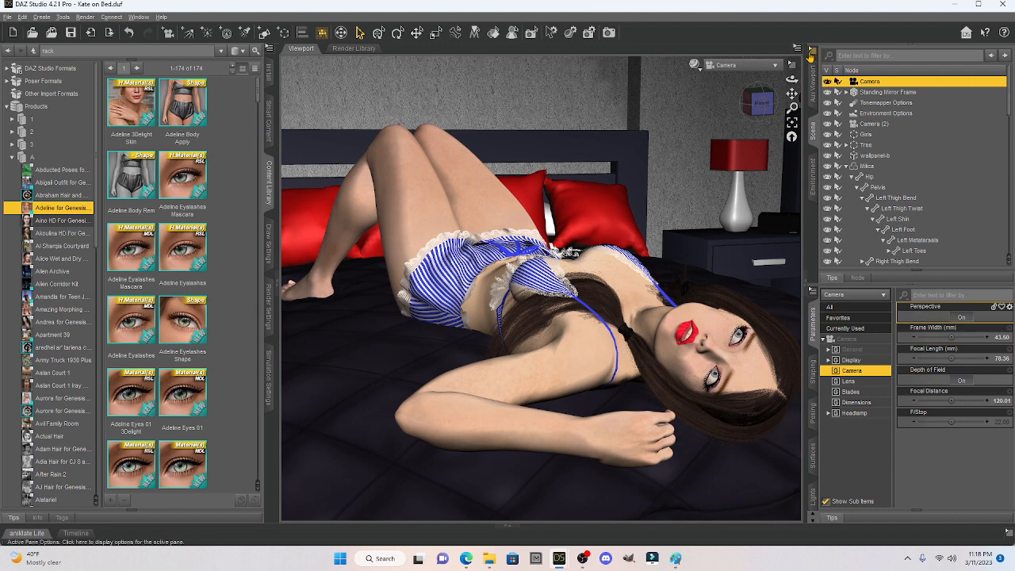
- Switch back to the Camera (2) view and set the selected Camera's Focal Distance to 119.10, placing the near plane by the figure's head
click(736, 66)
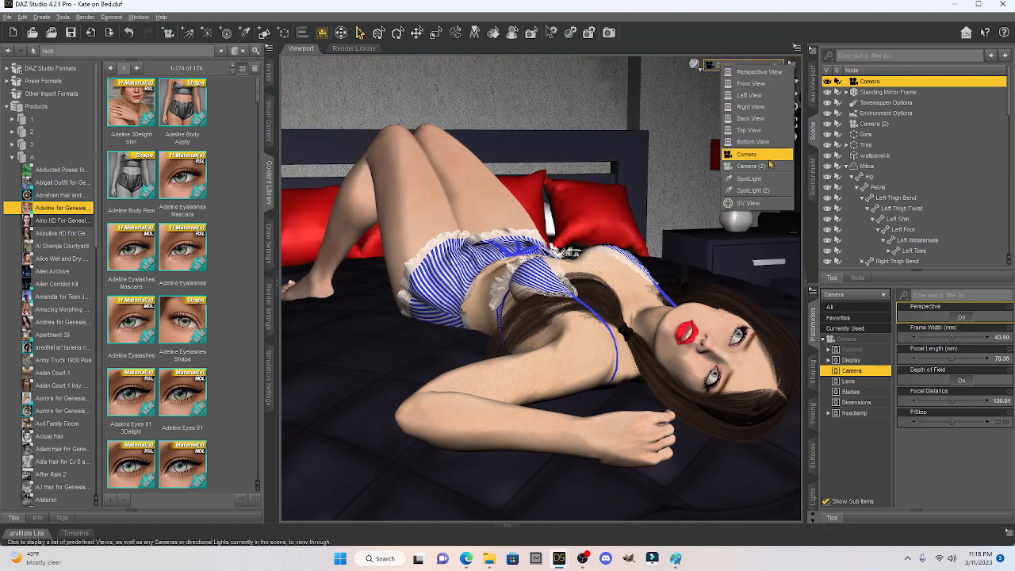
click(769, 169)
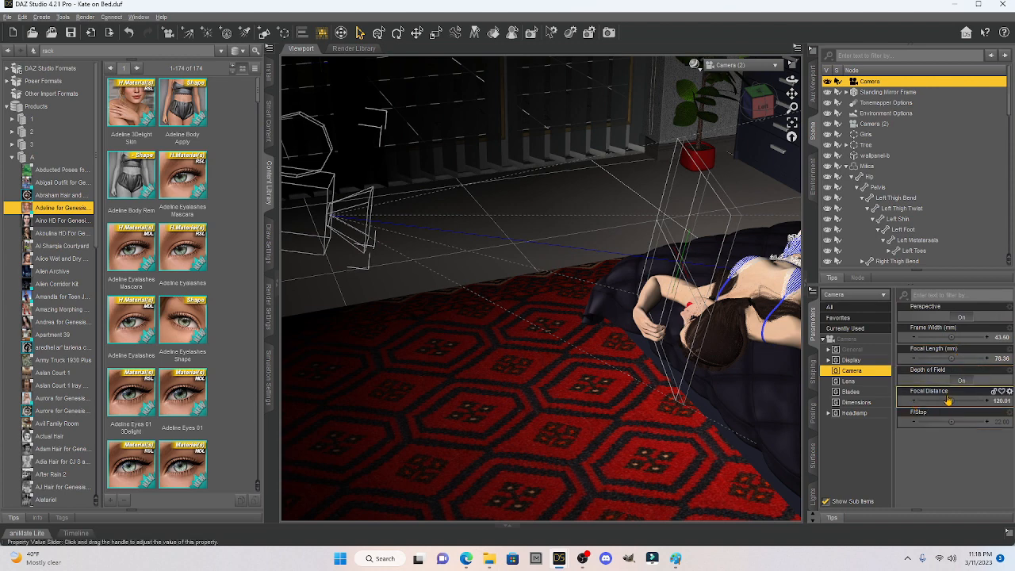
mouse_move(952, 400)
mouse_down()
mouse_move(961, 401)
mouse_move(940, 401)
mouse_move(968, 401)
mouse_move(957, 401)
mouse_up()
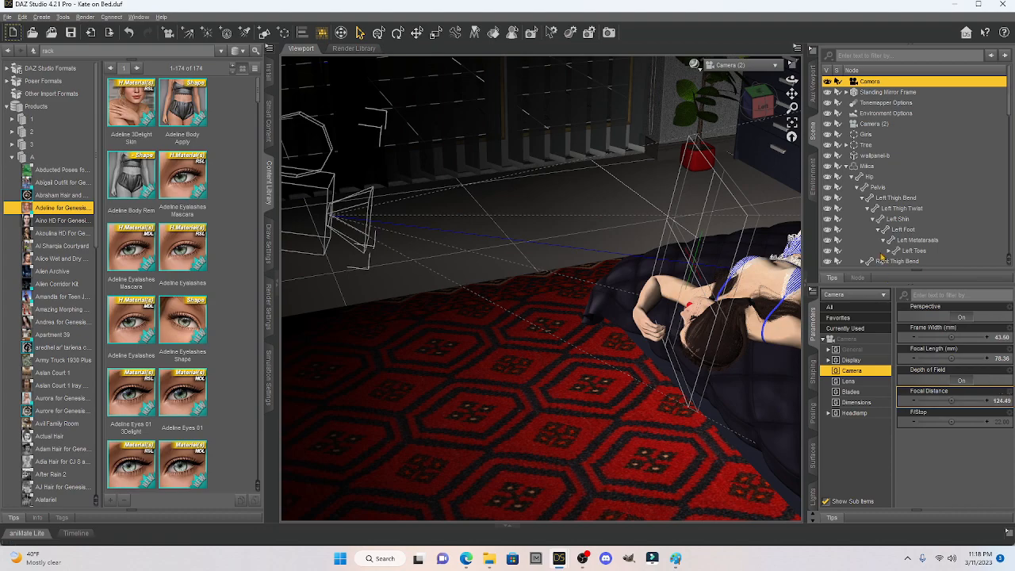
mouse_move(760, 105)
mouse_down()
mouse_move(726, 94)
mouse_move(757, 96)
mouse_up()
scroll(712, 235, up, 3)
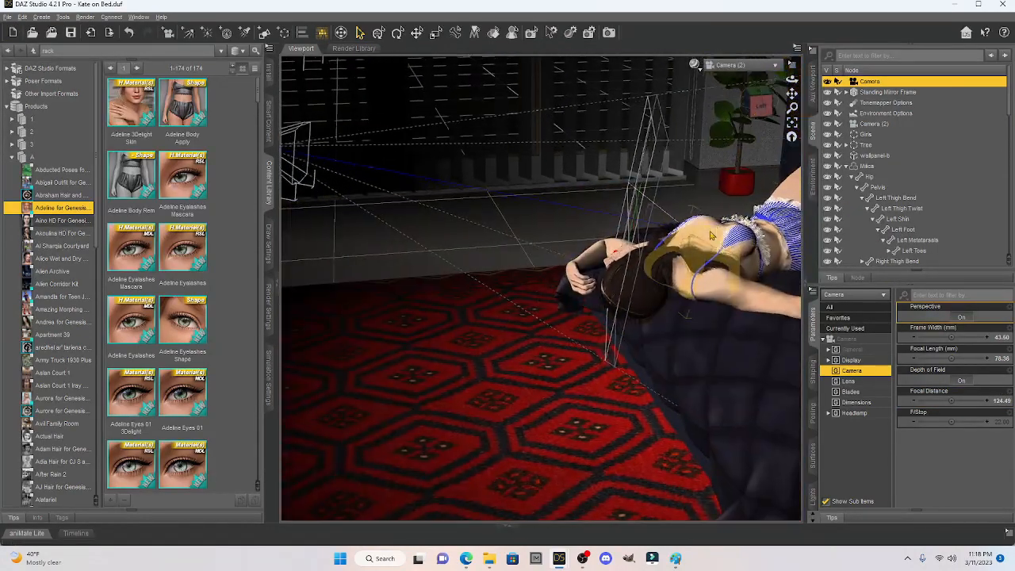
scroll(712, 236, up, 2)
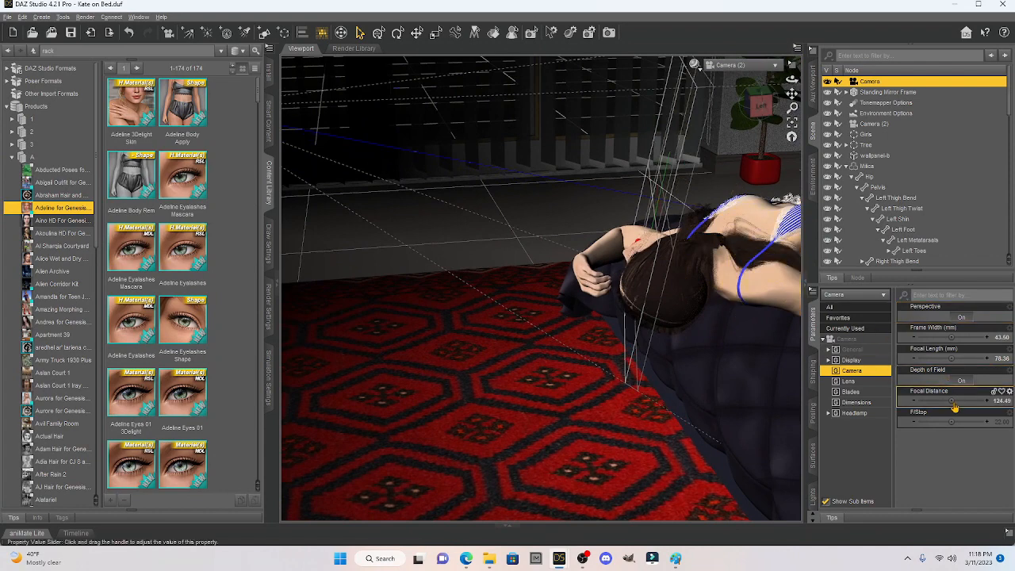
drag(952, 401, 944, 401)
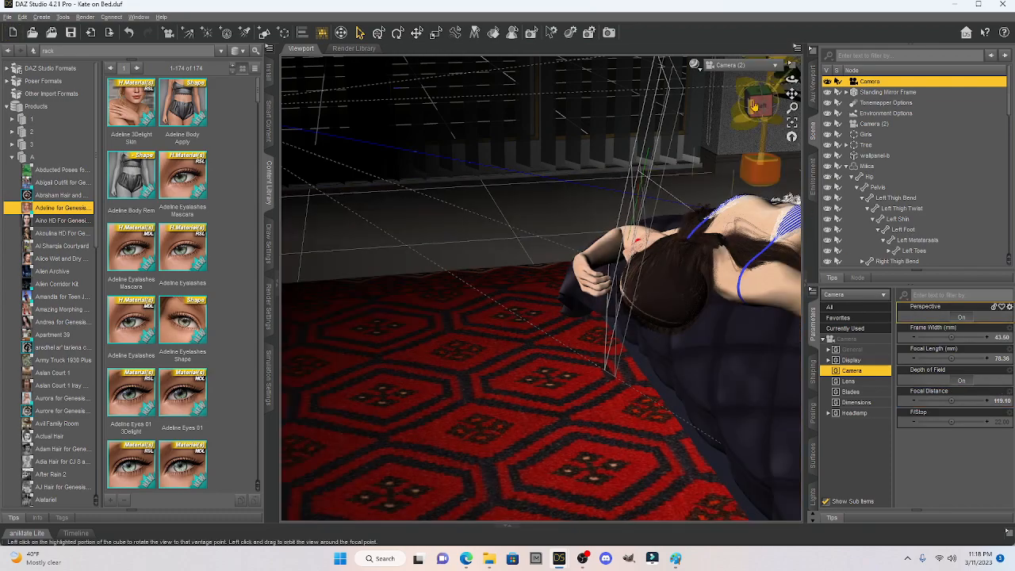
- Set the selected Camera's F/Stop to 81.96 and its Focal Distance to 121.21
mouse_move(759, 104)
mouse_down()
mouse_move(767, 116)
mouse_move(756, 101)
mouse_up()
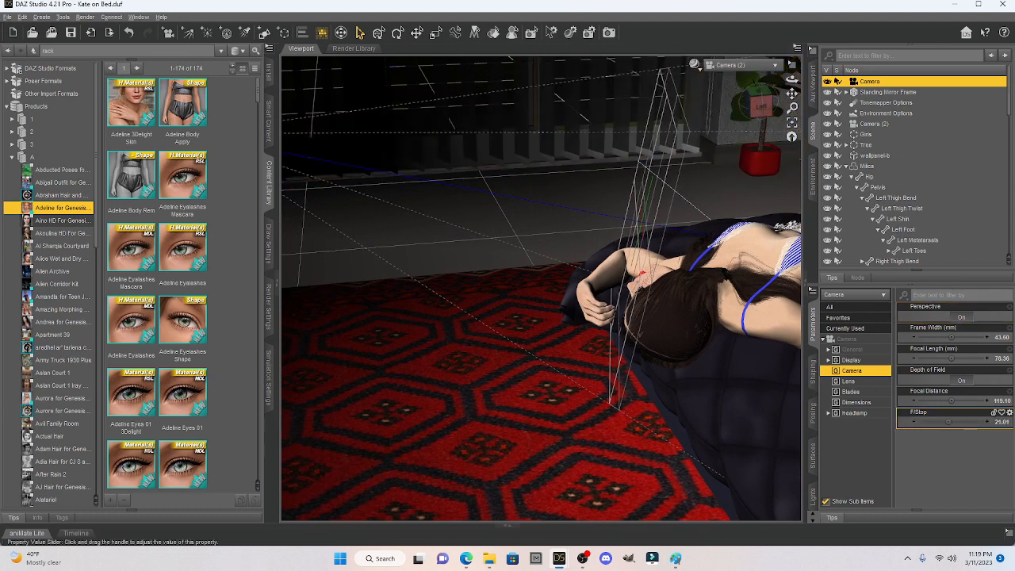
drag(949, 422, 965, 421)
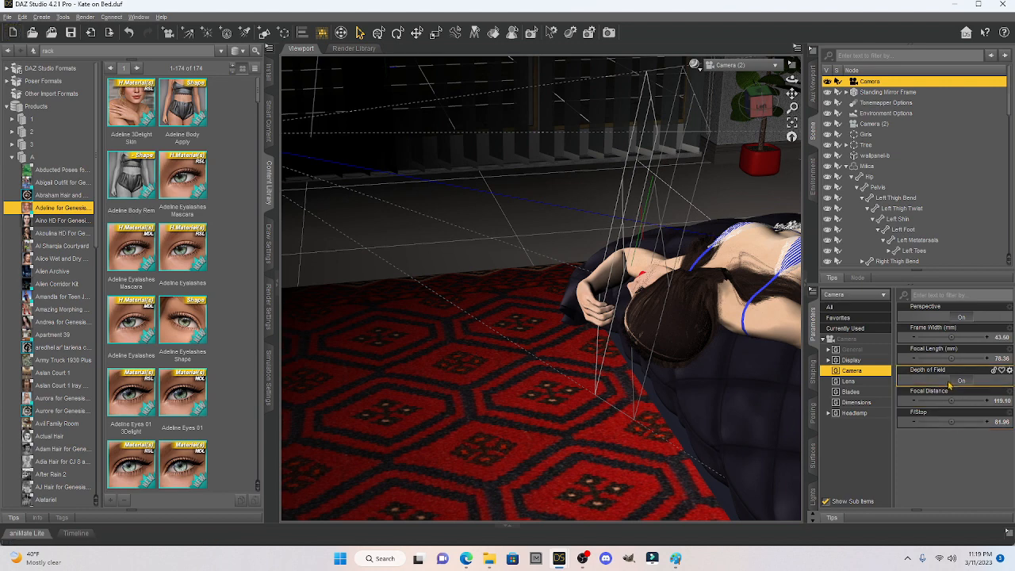
drag(952, 401, 955, 400)
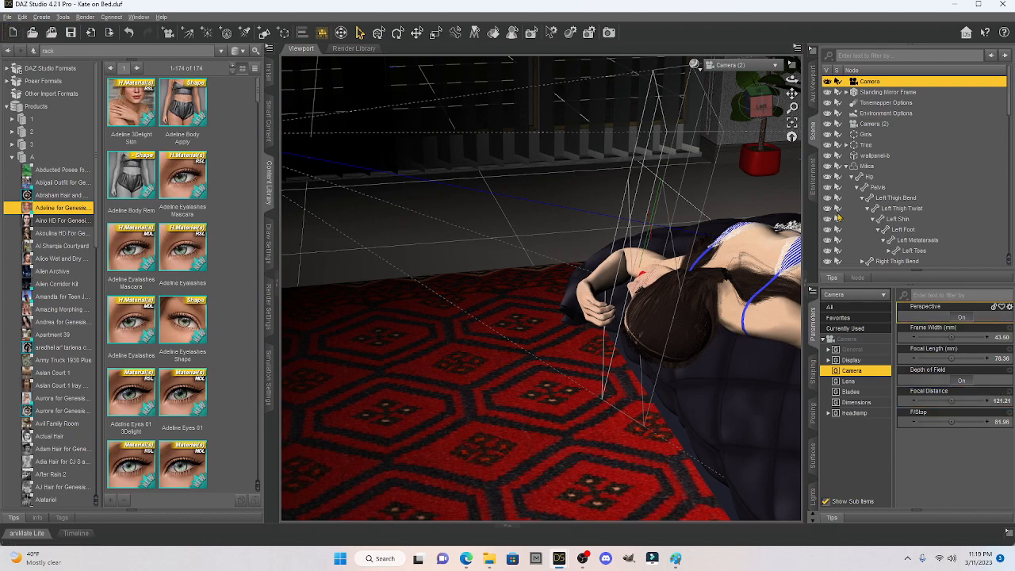
drag(762, 106, 684, 127)
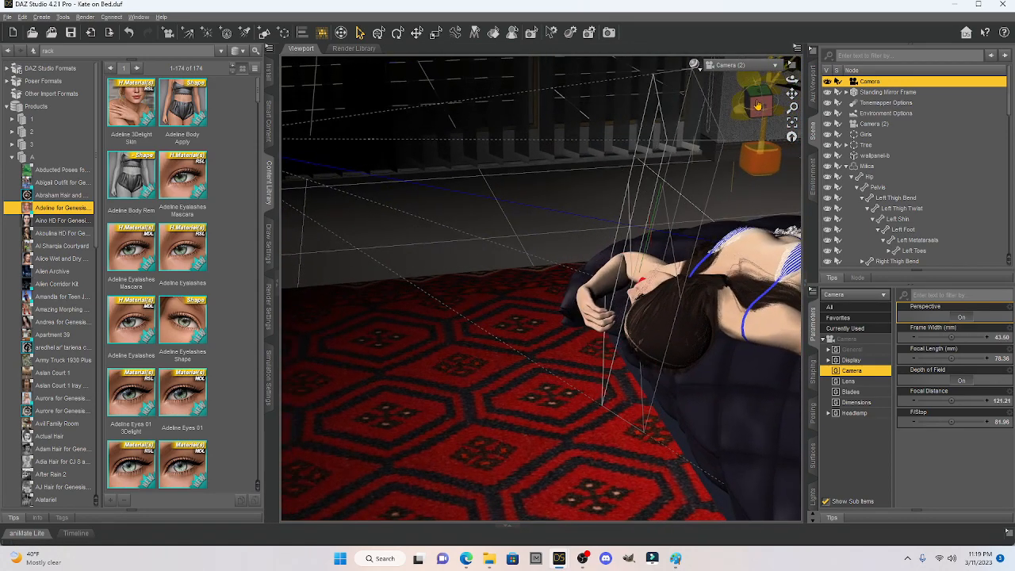
- Switch the viewport to the Camera view and preview its depth of field in the NVIDIA Iray draw style
click(754, 65)
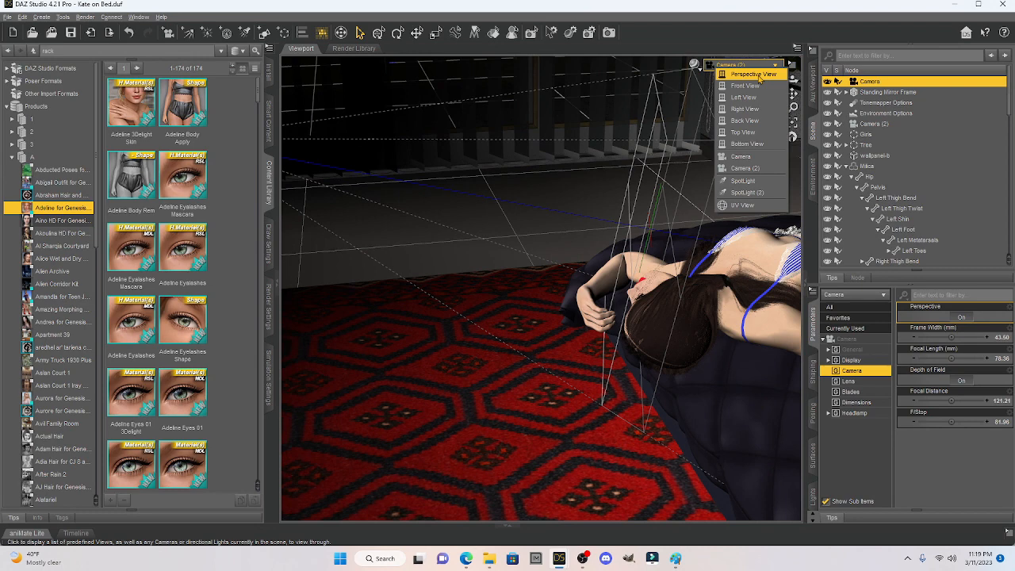
click(754, 157)
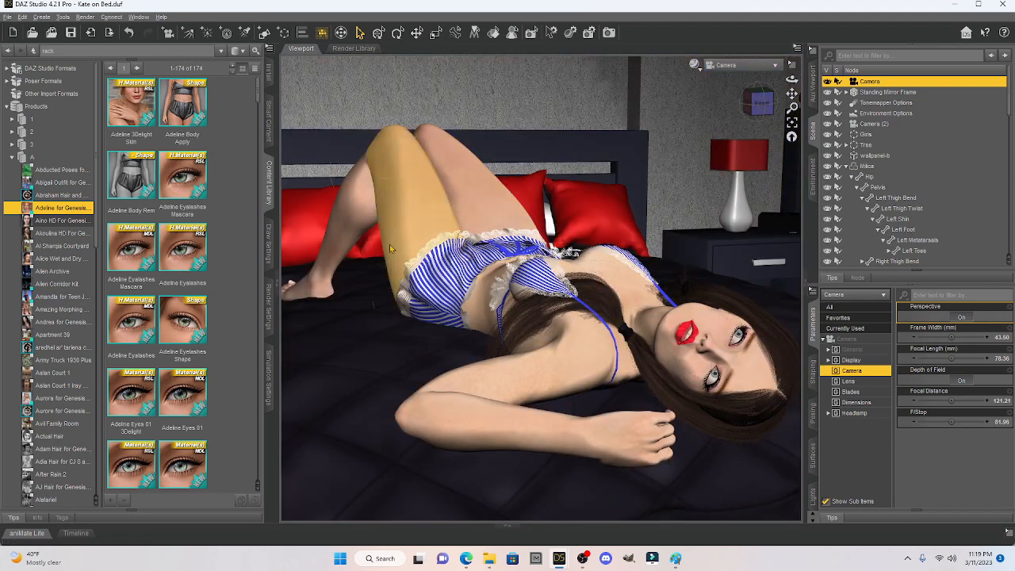
click(701, 67)
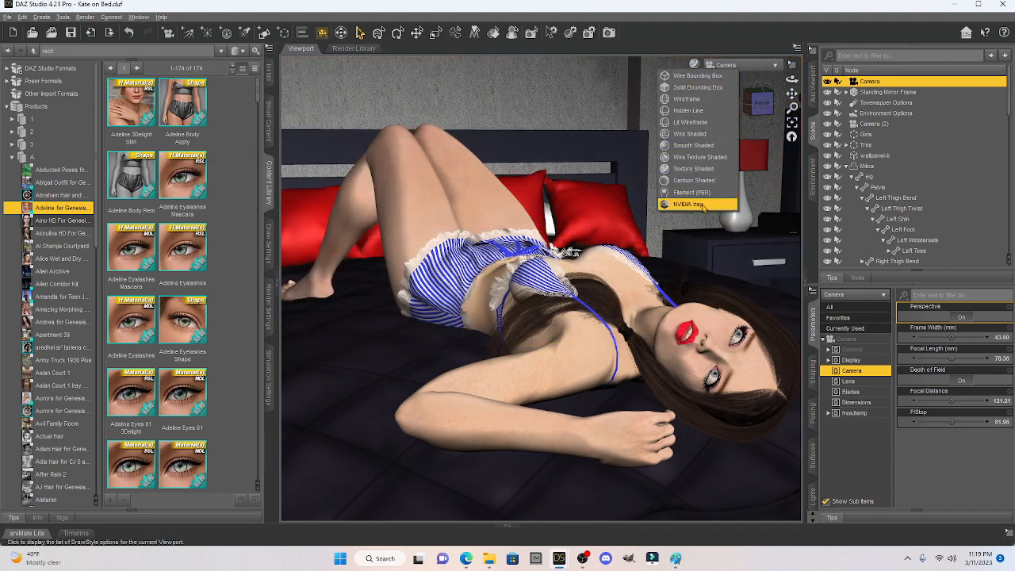
click(703, 205)
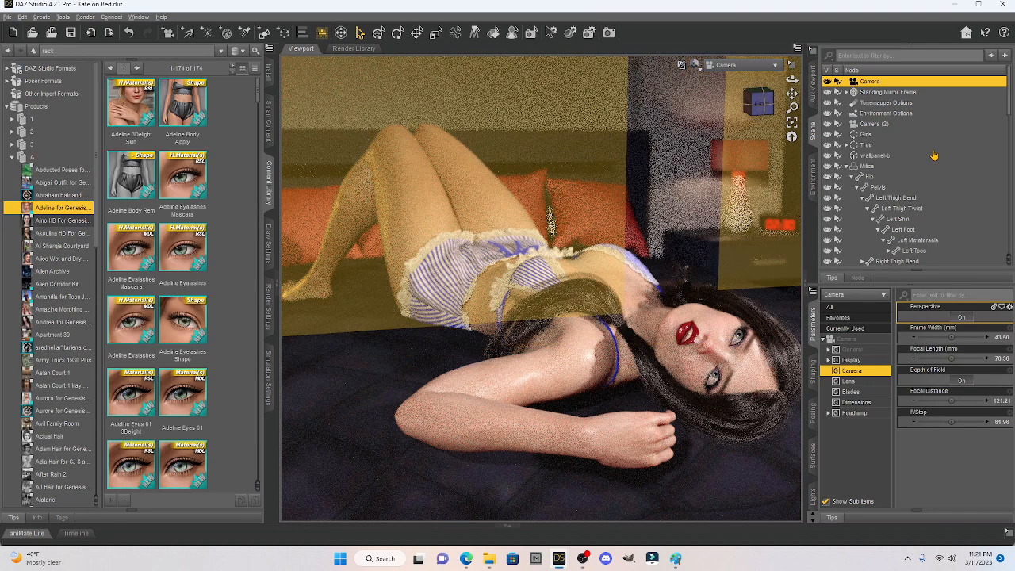
- Return the viewport to Texture Shaded and collapse the docking areas on both sides to enlarge it
click(700, 70)
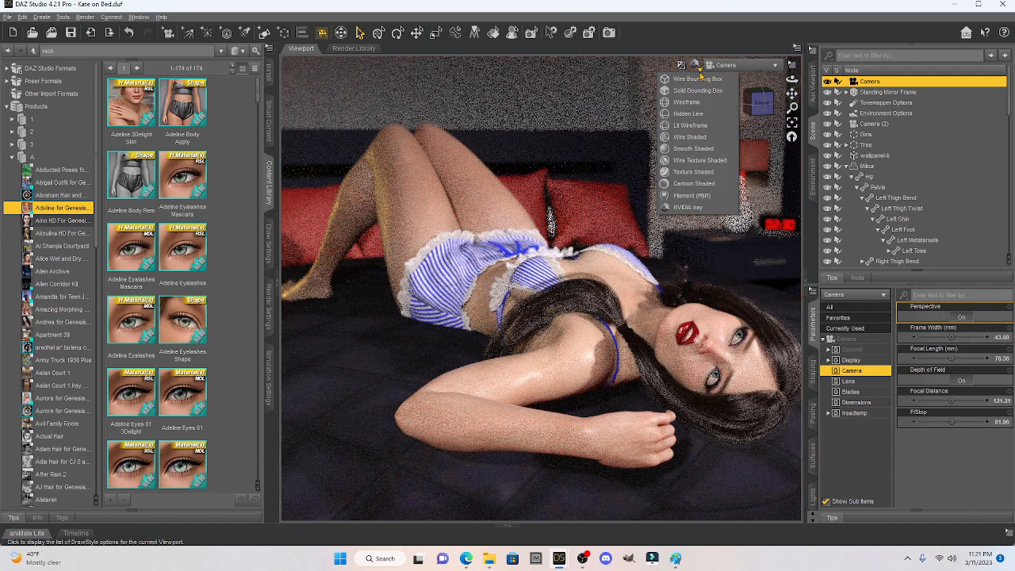
click(685, 172)
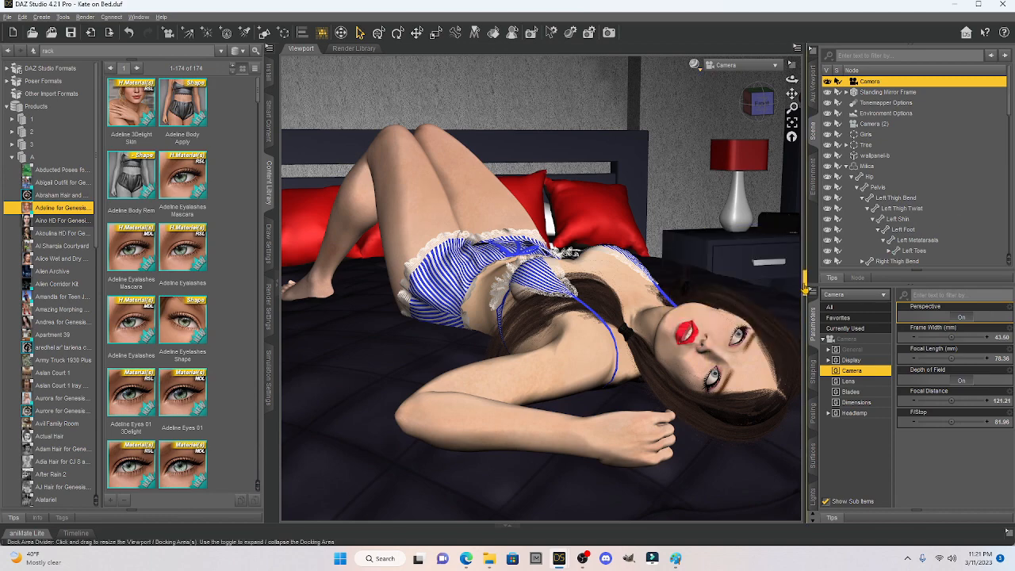
click(803, 285)
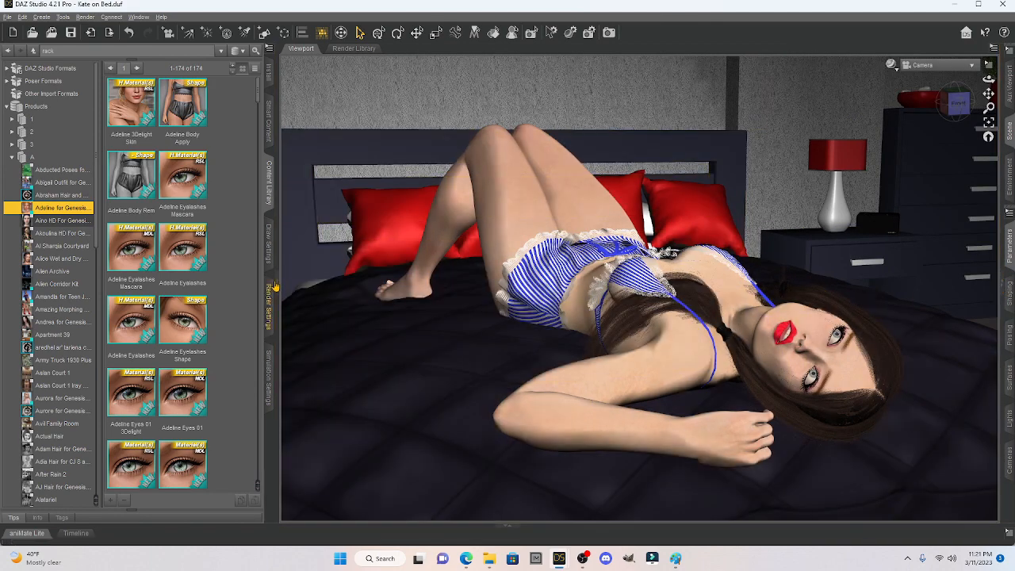
click(275, 287)
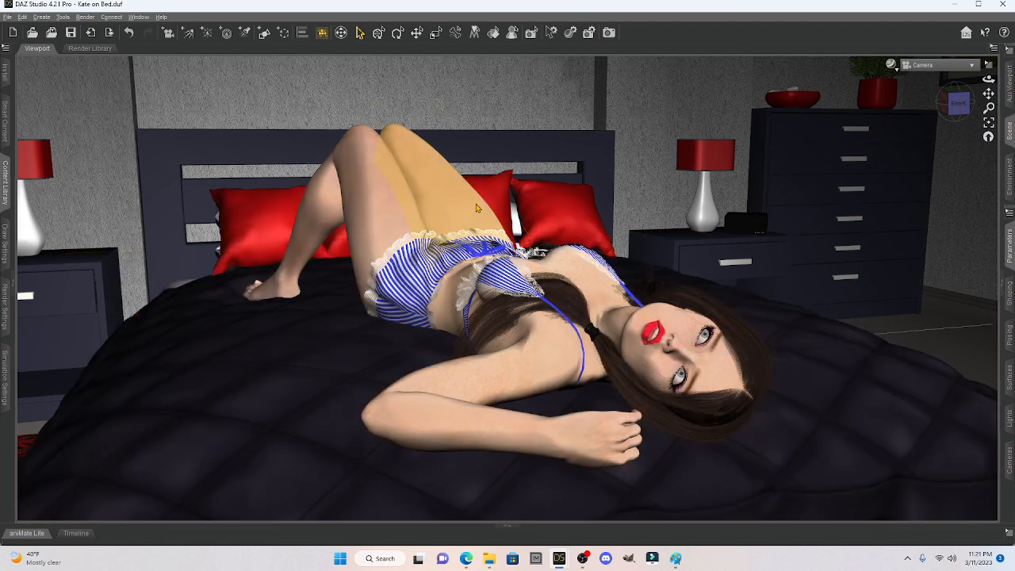
- Render the scene through Camera and, once it finishes, move the render window up so its whole image and save fields fit on screen
click(85, 18)
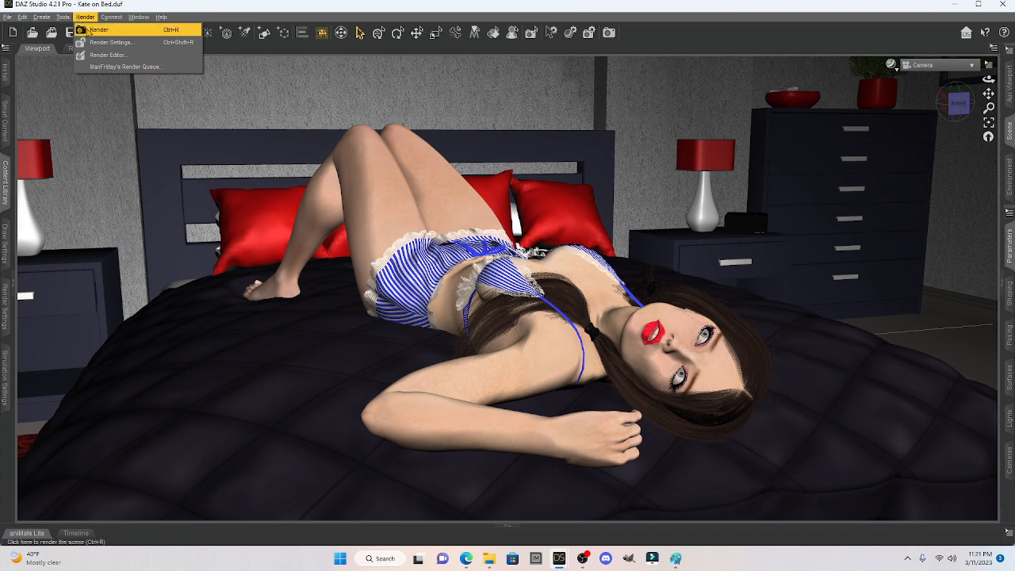
click(93, 30)
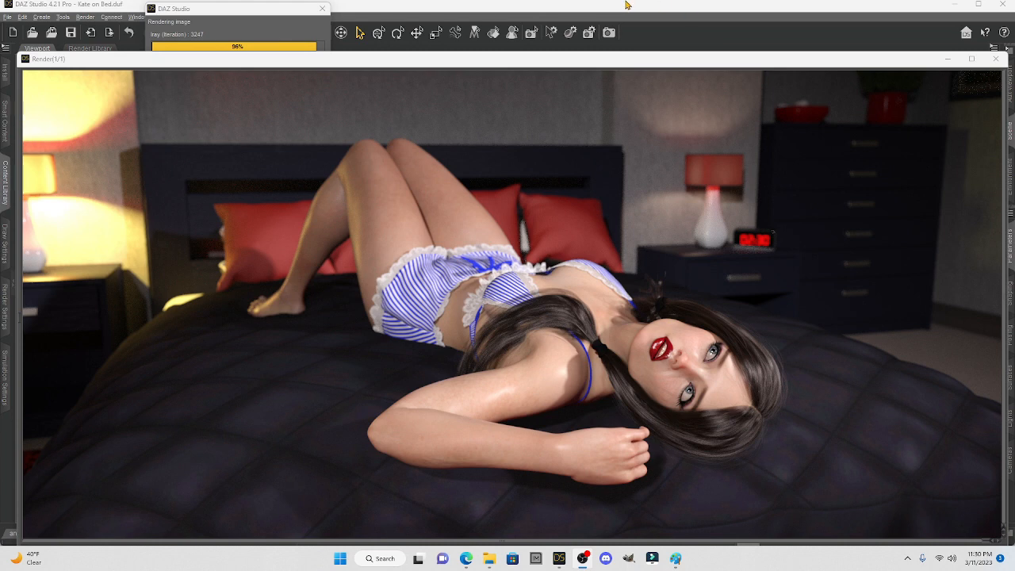
click(245, 33)
click(314, 179)
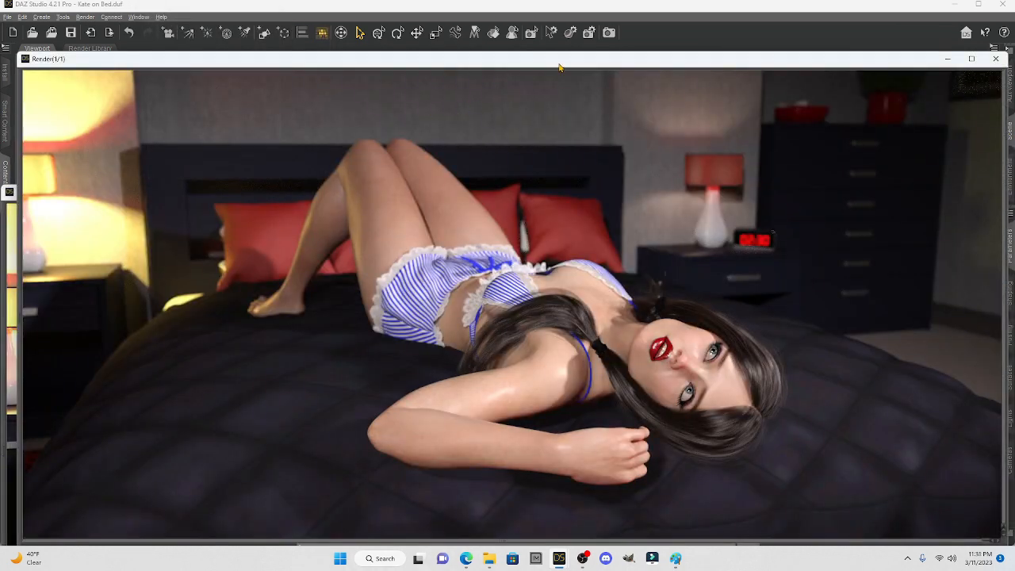
drag(558, 58, 566, 10)
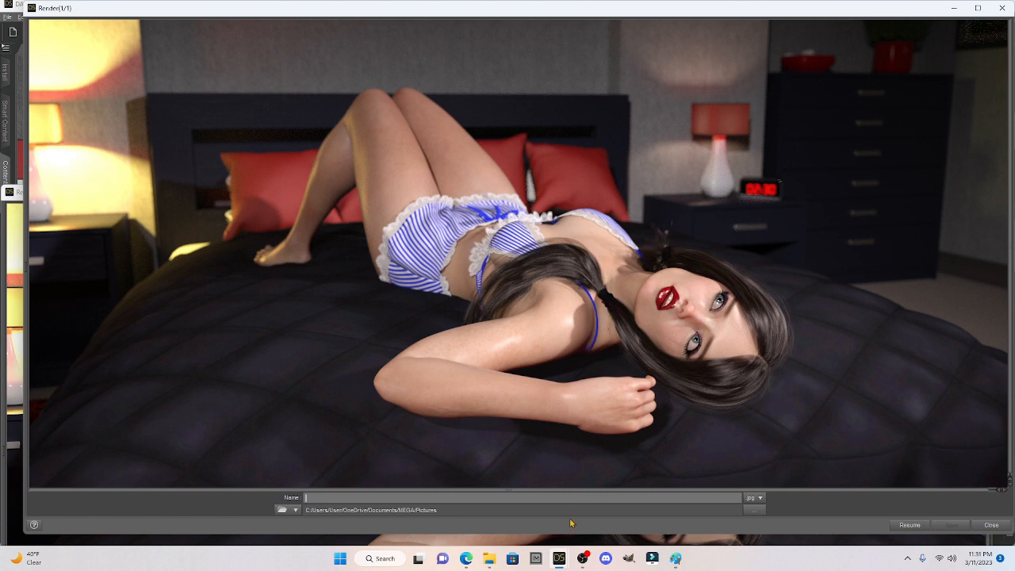
- Align the earlier render's window with the new one and switch between both renders to compare the background blur
mouse_move(560, 558)
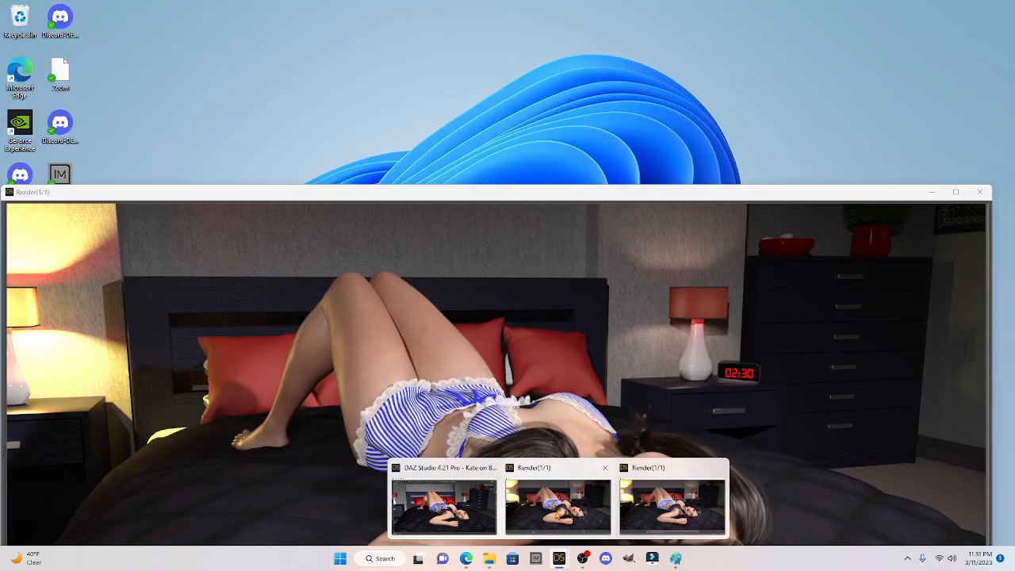
click(559, 516)
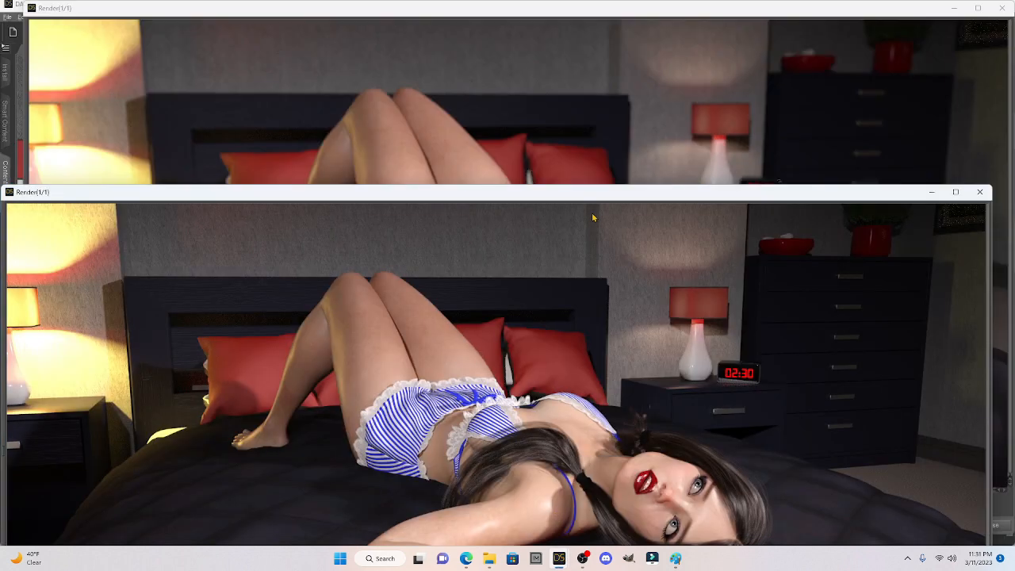
drag(595, 194, 607, 13)
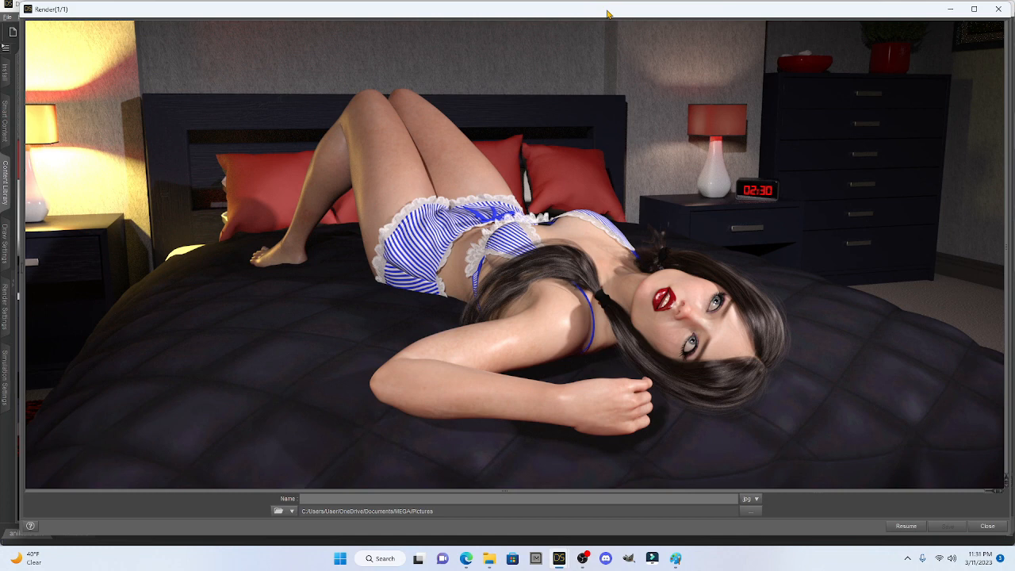
mouse_move(558, 559)
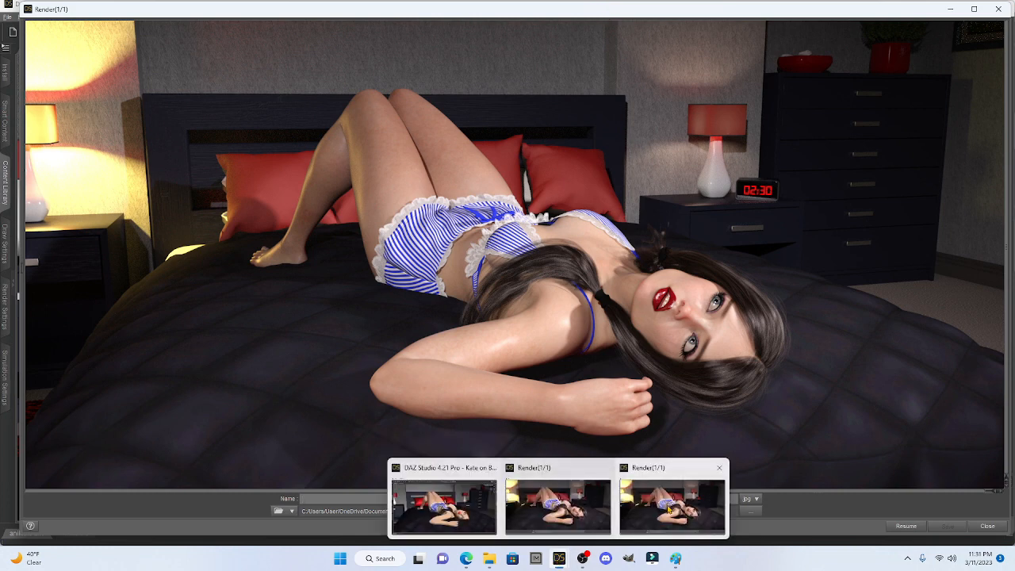
mouse_move(670, 509)
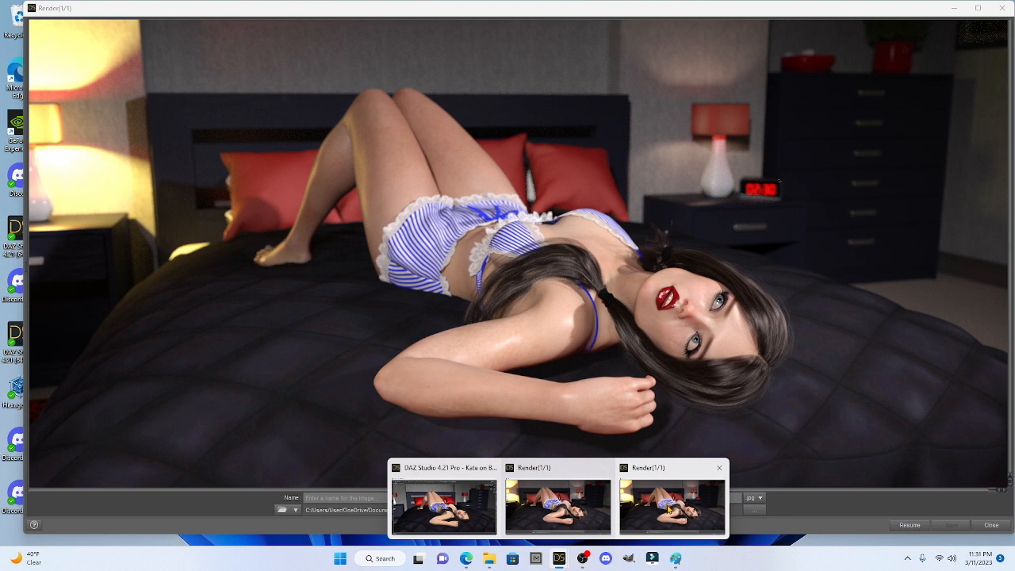
mouse_move(577, 514)
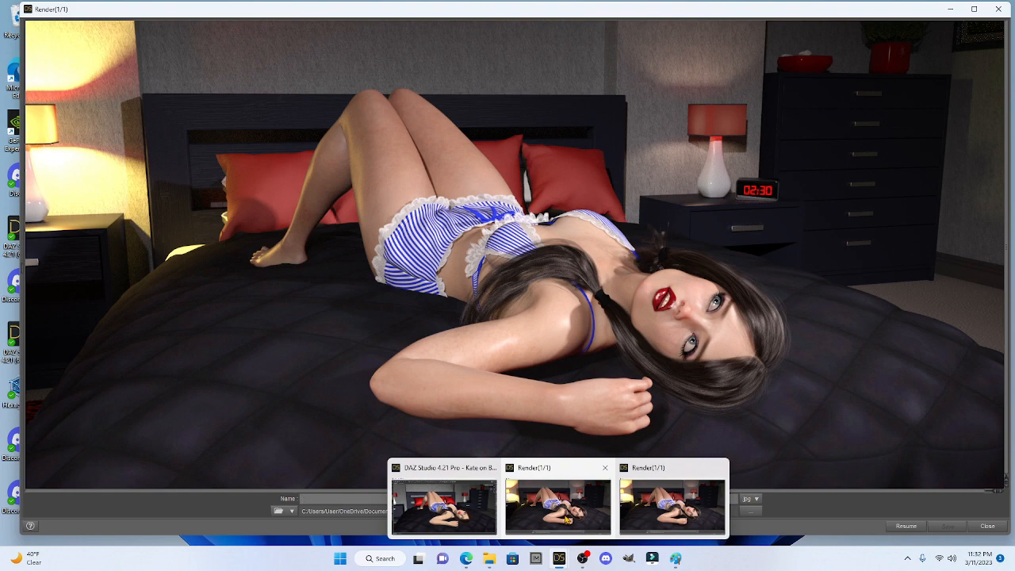
click(641, 507)
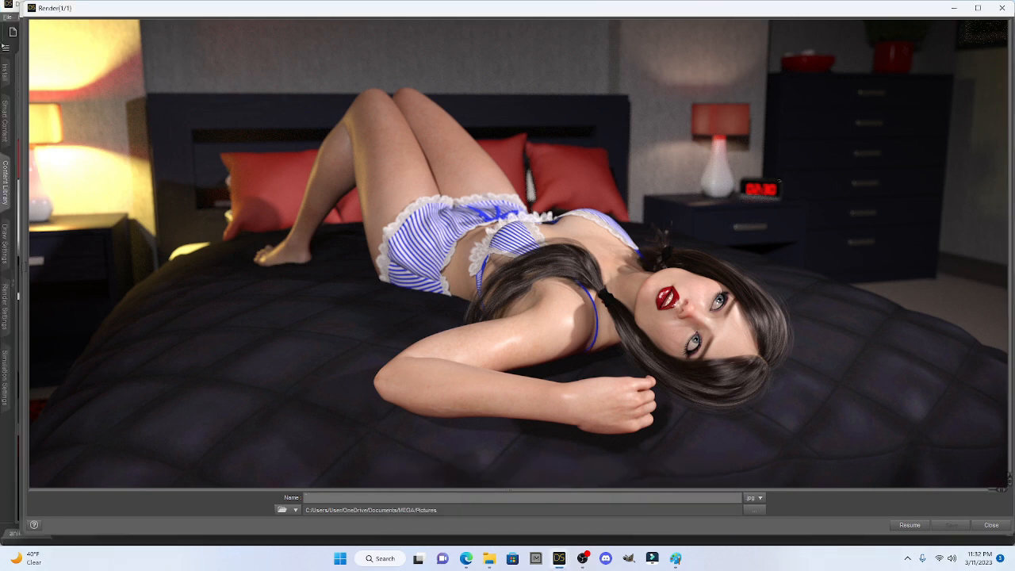